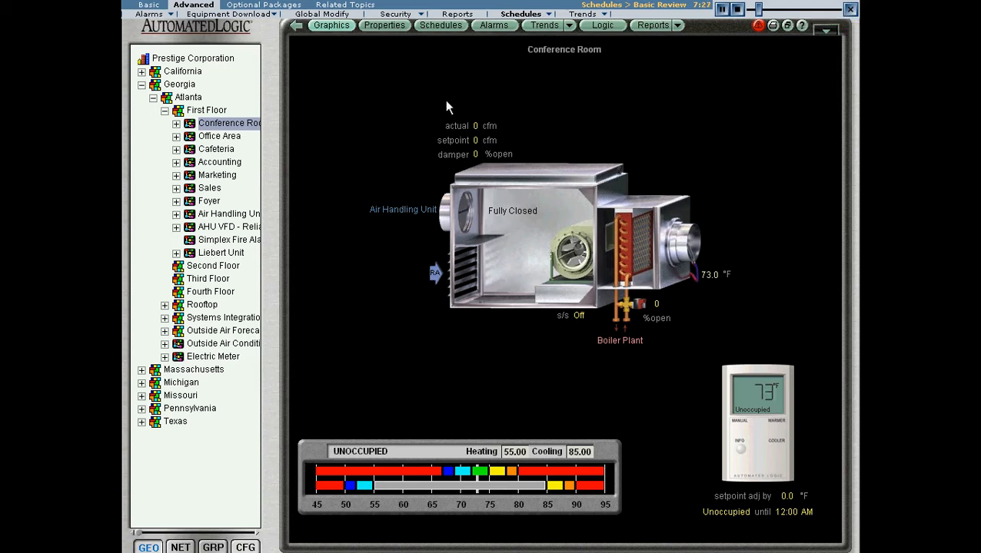
Start a new Normal-priority Weekly schedule for the Atlanta site and describe it as "Daily Operation"
{"action": "left_click", "coordinate": [436, 28]}
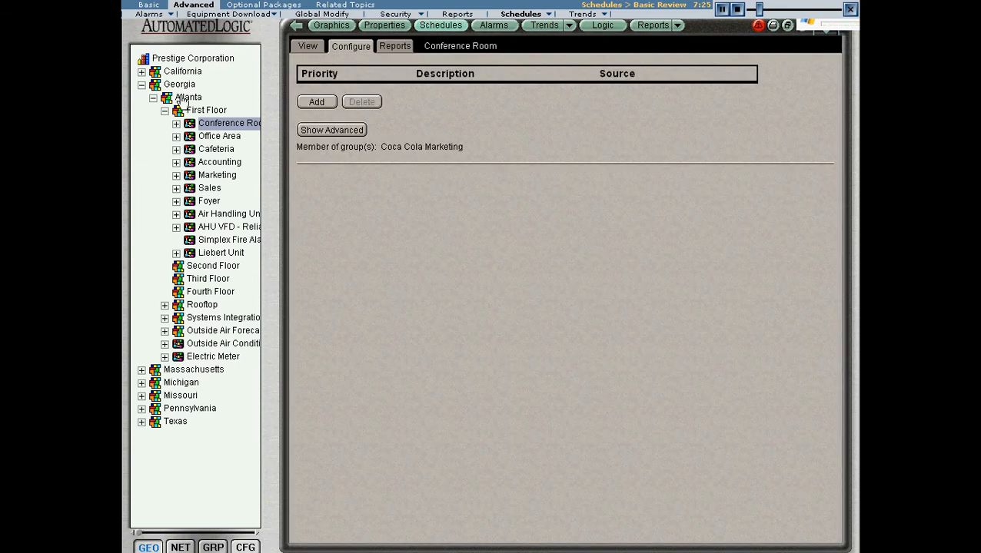
{"action": "left_click", "coordinate": [183, 97]}
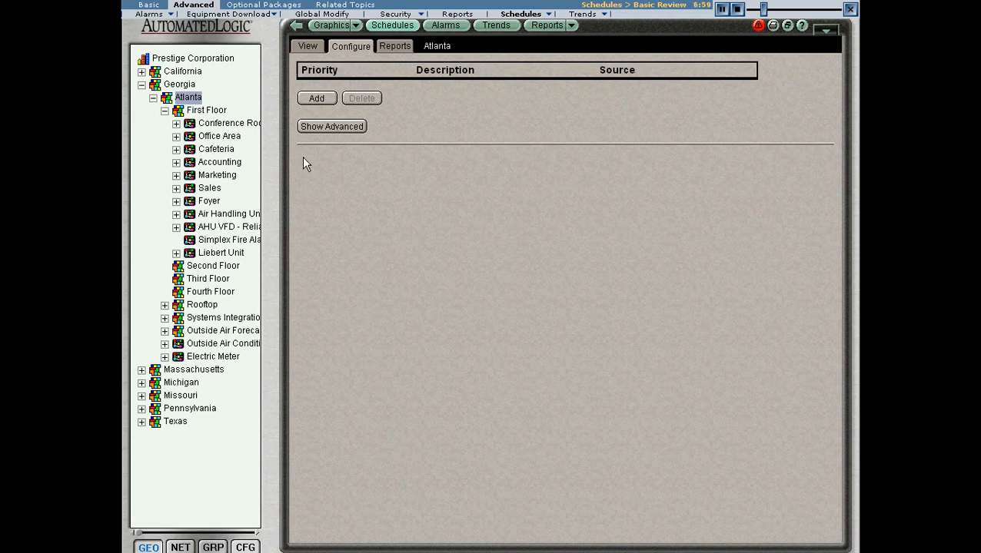
{"action": "left_click", "coordinate": [317, 99]}
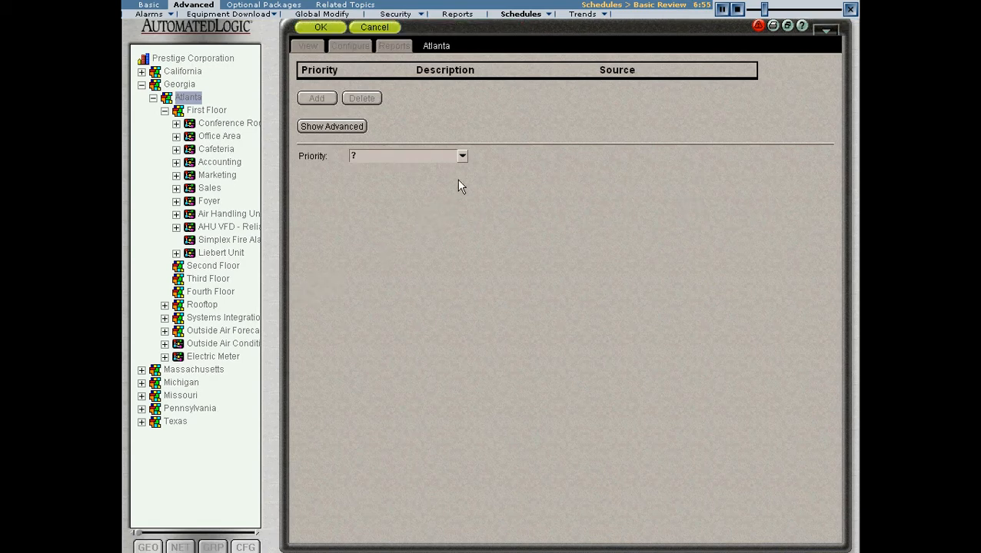
{"action": "left_click", "coordinate": [463, 156]}
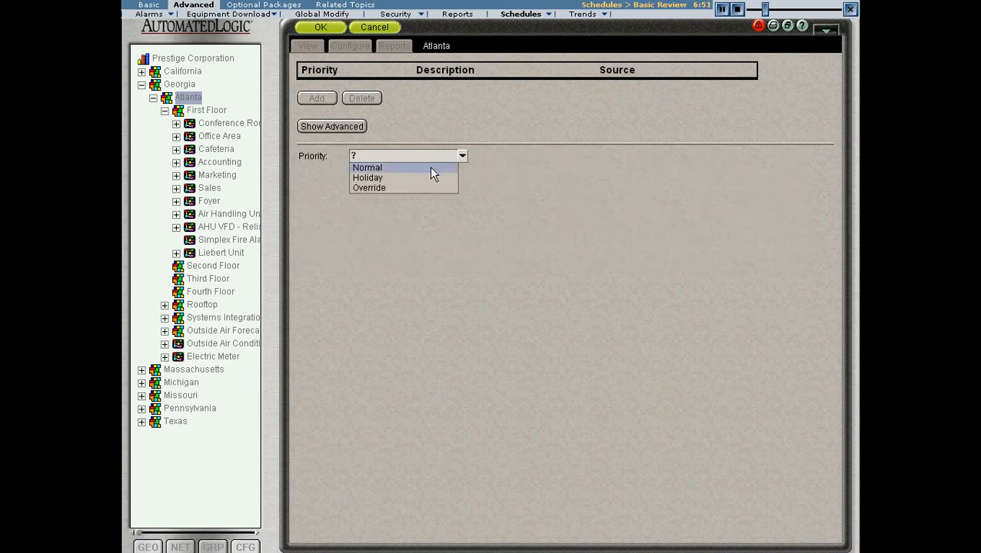
{"action": "left_click", "coordinate": [433, 169]}
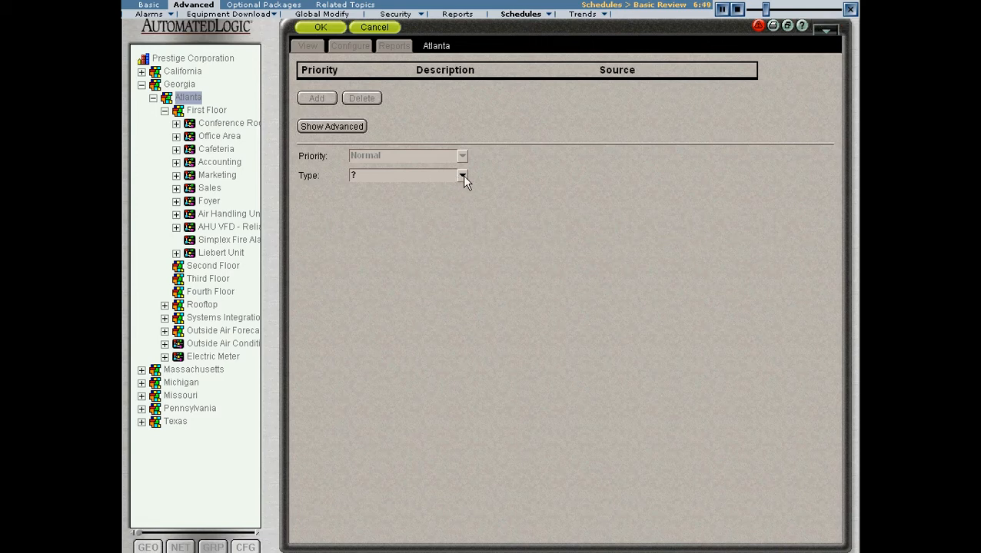
{"action": "left_click", "coordinate": [462, 176]}
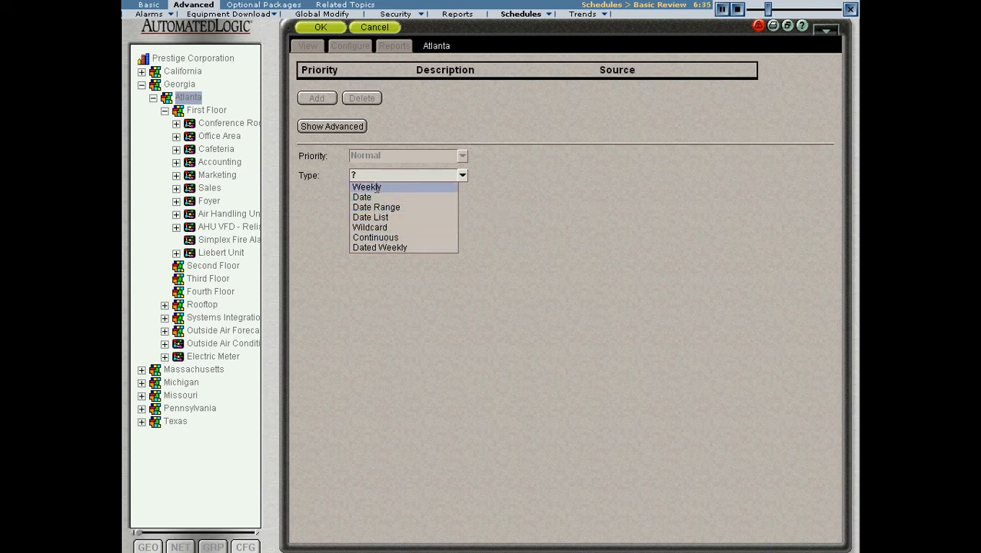
{"action": "left_click", "coordinate": [377, 187]}
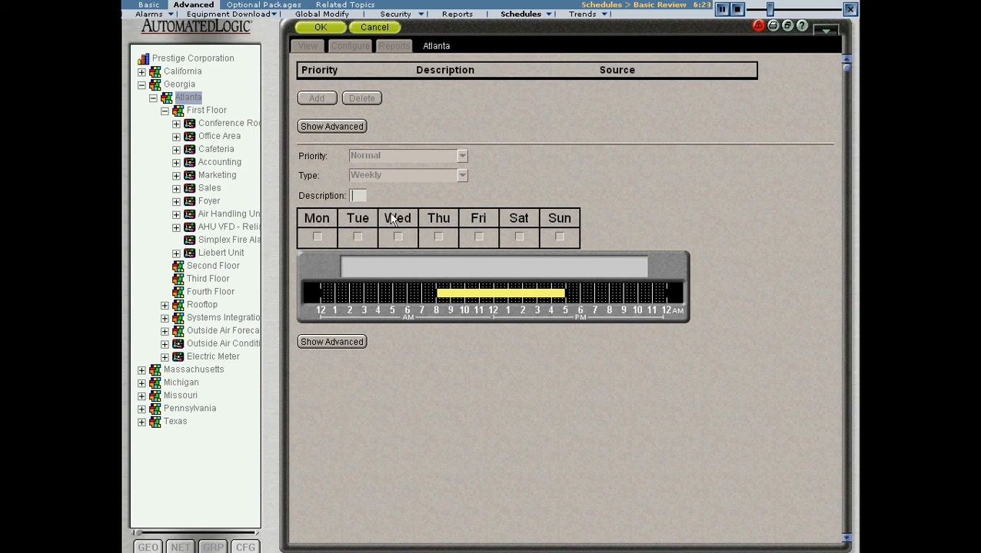
{"action": "type", "text": "Daily Operat"}
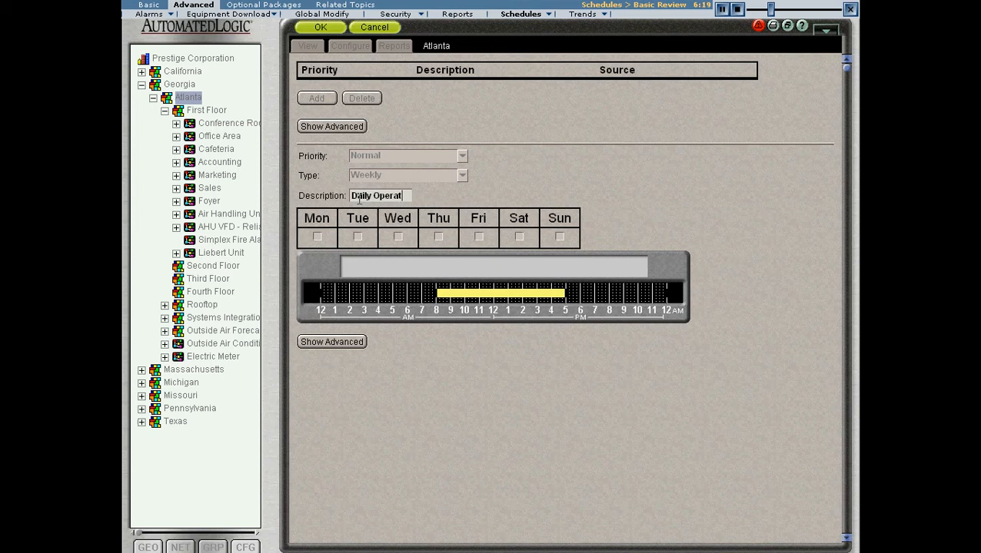
{"action": "type", "text": "ion"}
Apply the Daily Operation schedule to Monday through Friday
{"action": "left_click", "coordinate": [317, 237]}
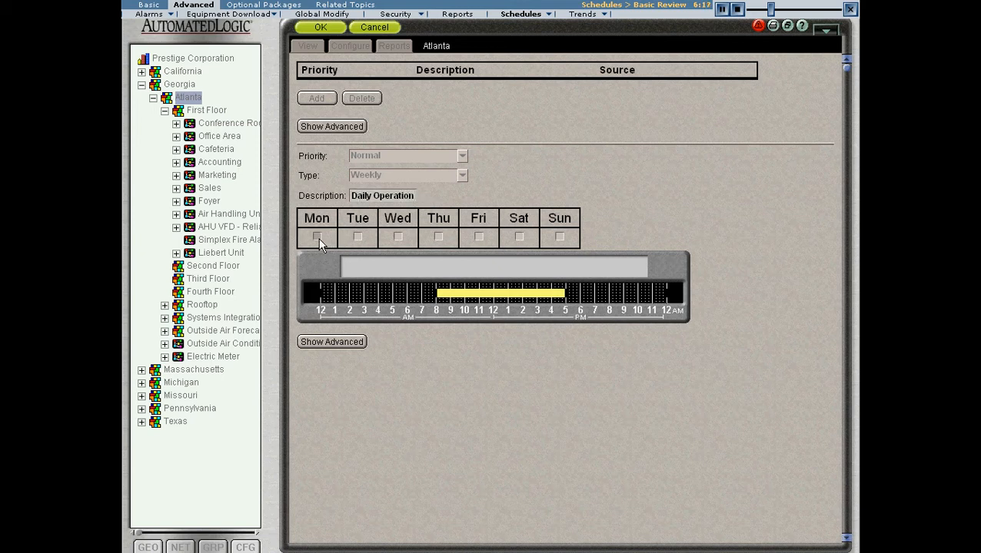
{"action": "left_click", "coordinate": [398, 239]}
{"action": "left_click", "coordinate": [478, 237]}
Try an 8:30 AM start for the occupied period, and move the start back to 8:00 AM on the timeline
{"action": "mouse_move", "coordinate": [493, 301]}
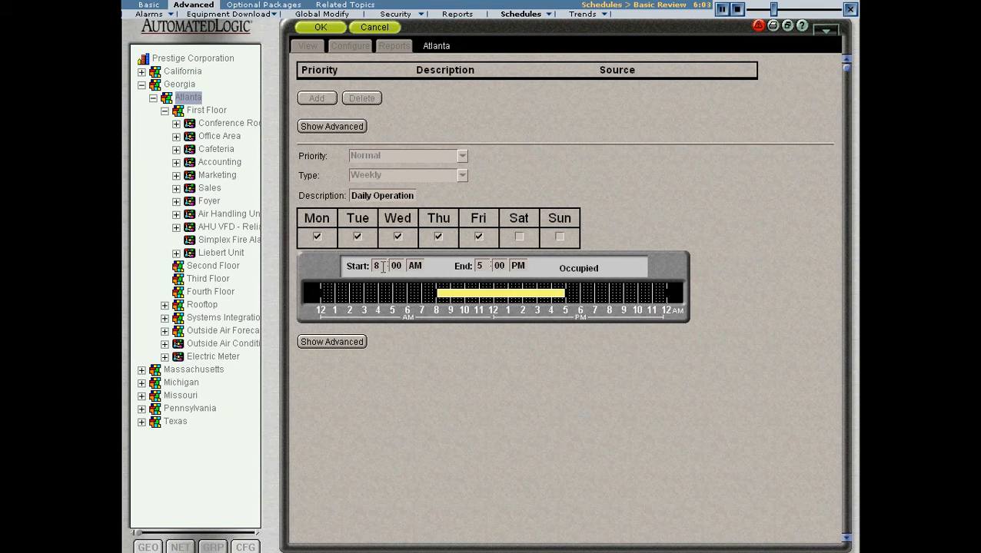
{"action": "left_click", "coordinate": [395, 266]}
{"action": "type", "text": "30"}
{"action": "left_click", "coordinate": [436, 359]}
{"action": "left_click_drag", "start_coordinate": [446, 300], "coordinate": [441, 299]}
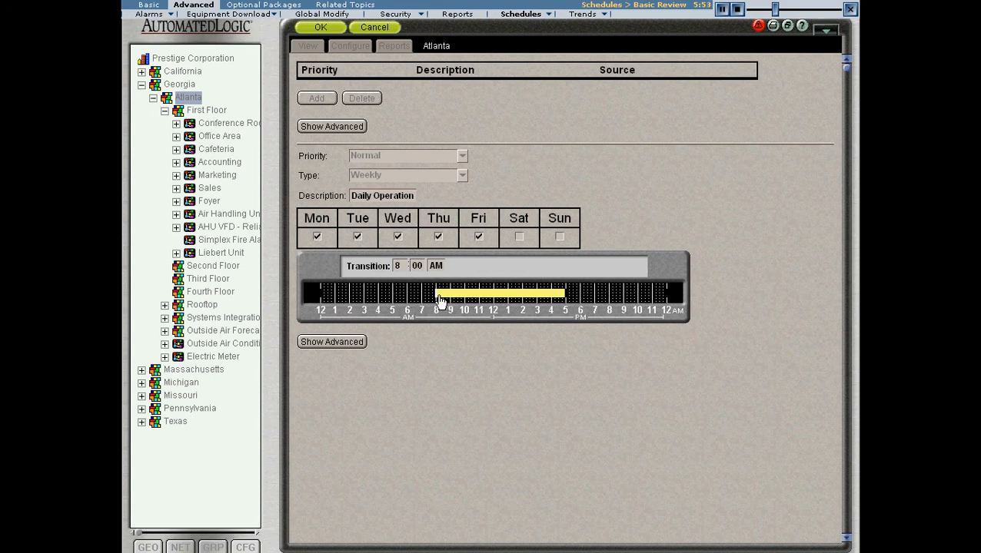
Select the occupied period on the timeline and save the Daily Operation schedule for Atlanta
{"action": "left_click", "coordinate": [495, 298]}
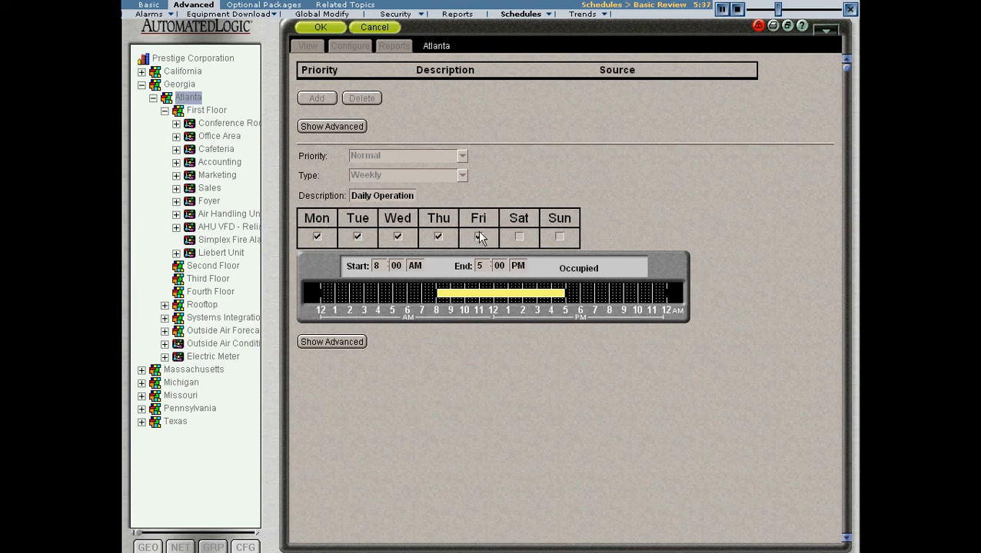
{"action": "left_click", "coordinate": [321, 27]}
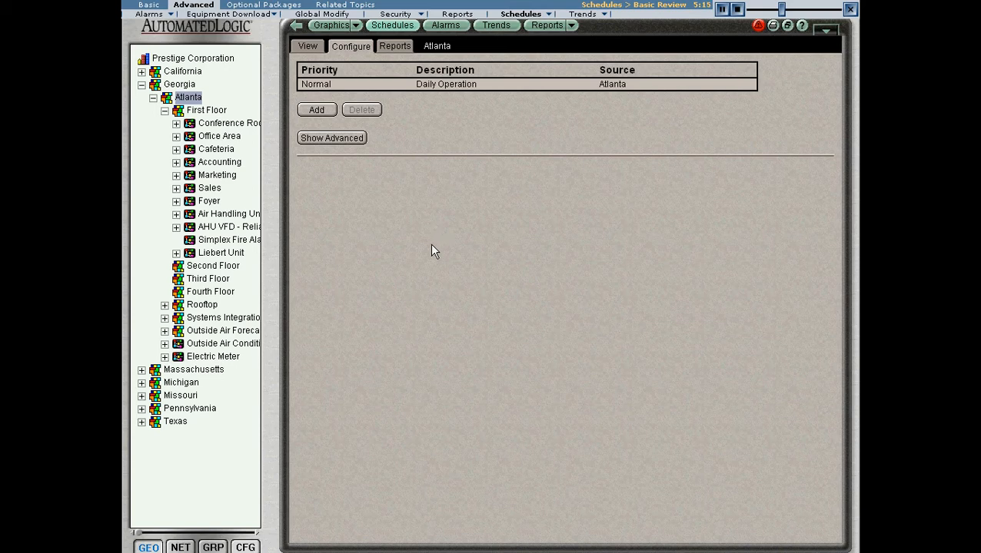
Start a Holiday-priority Date schedule for Atlanta described as "Friday Holiday" and date it 9/28/2007
{"action": "left_click", "coordinate": [315, 110]}
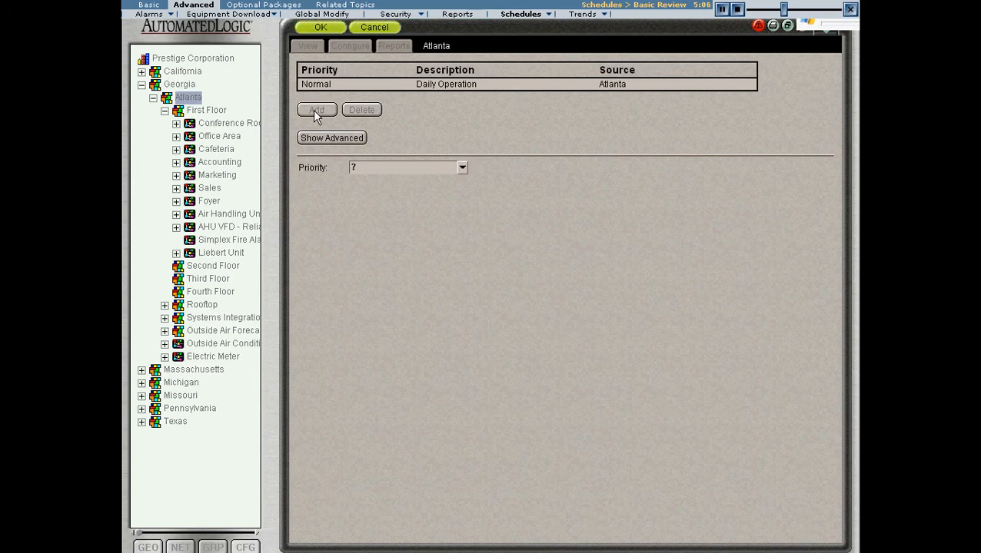
{"action": "left_click", "coordinate": [463, 168]}
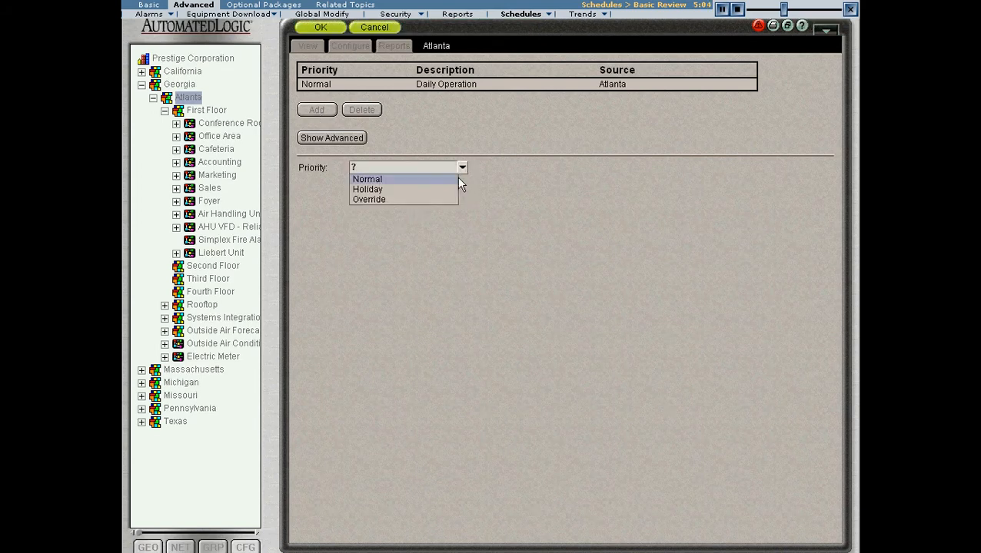
{"action": "left_click", "coordinate": [415, 192]}
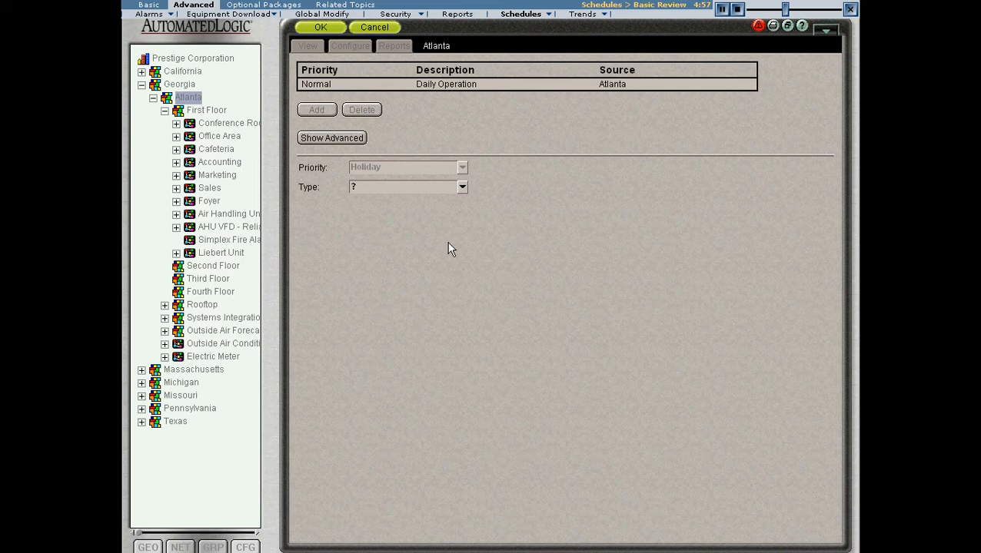
{"action": "left_click", "coordinate": [462, 188]}
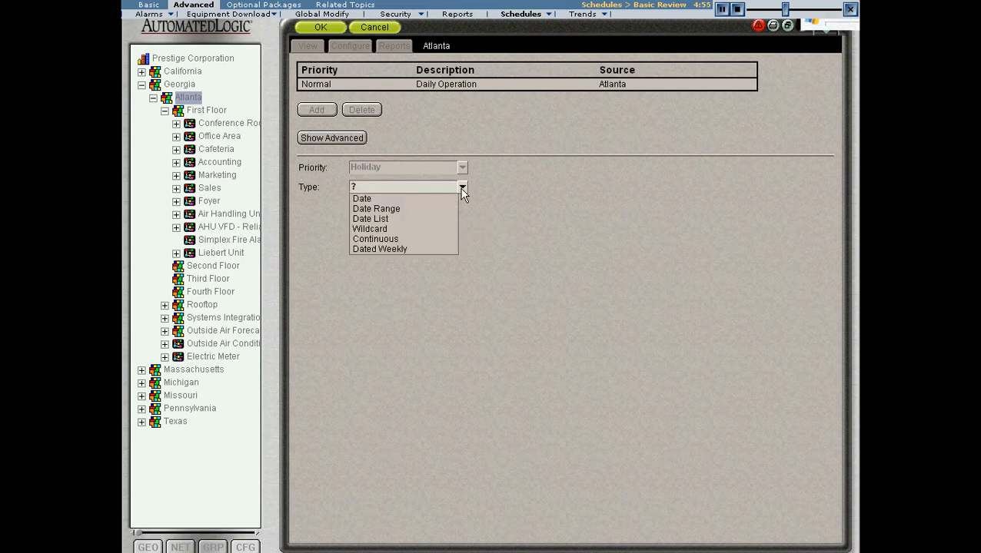
{"action": "left_click", "coordinate": [423, 199]}
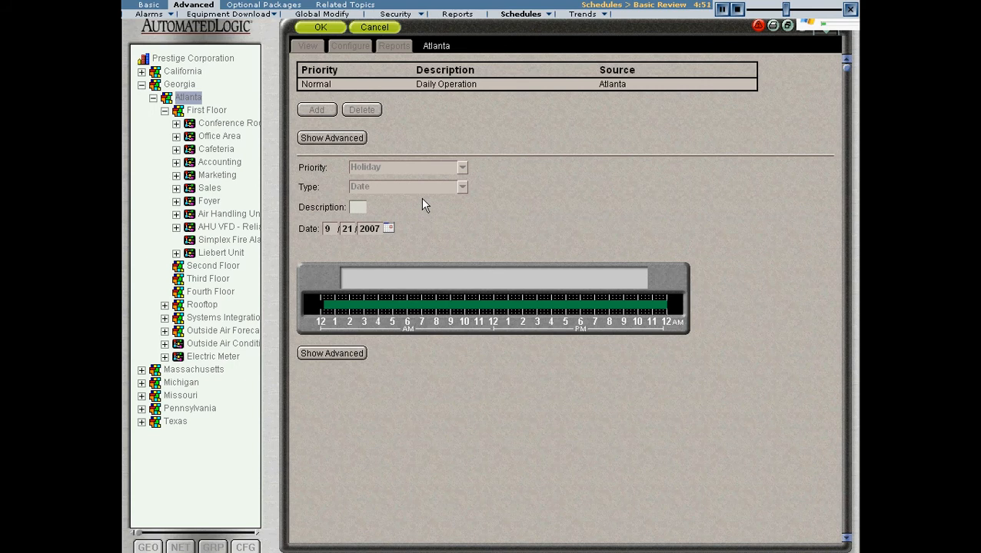
{"action": "type", "text": "Friday Holiday"}
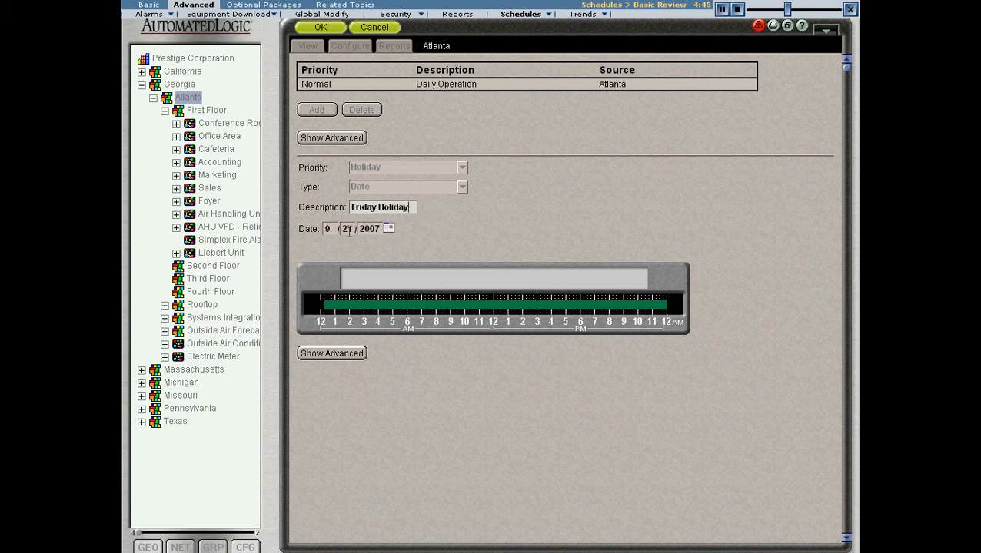
{"action": "left_click", "coordinate": [388, 228]}
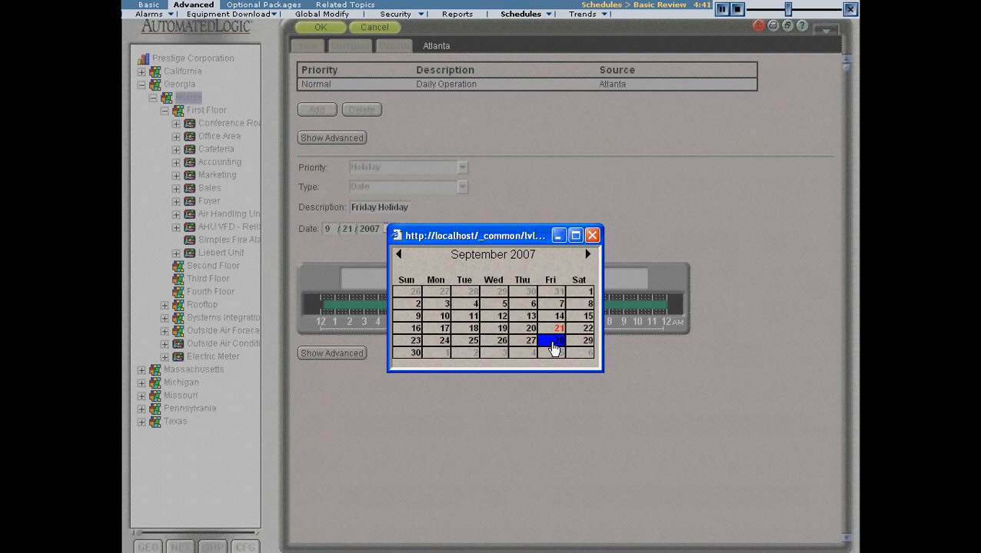
{"action": "left_click", "coordinate": [554, 348]}
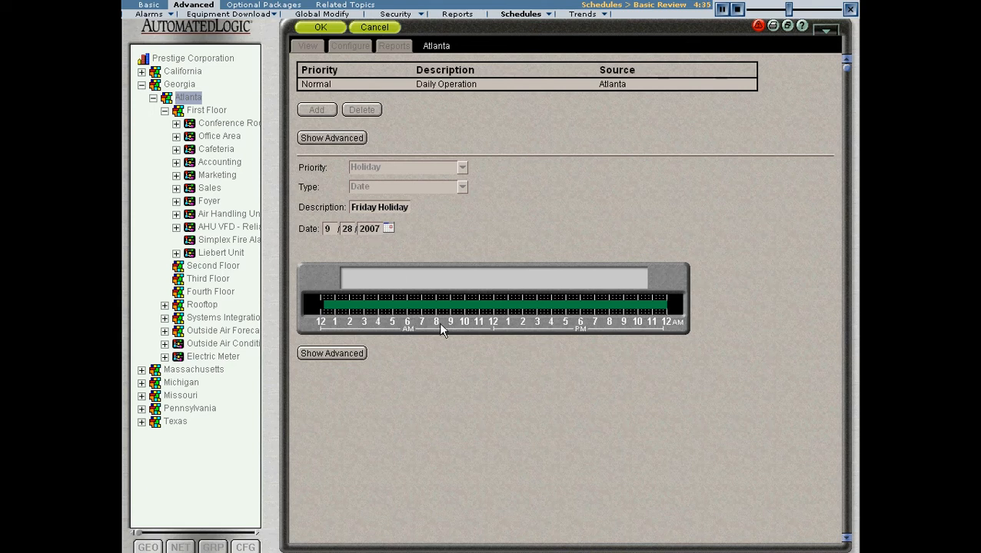
Set the holiday's unoccupied period from 8:00 AM to 5:00 PM and save the schedule
{"action": "left_click", "coordinate": [465, 311]}
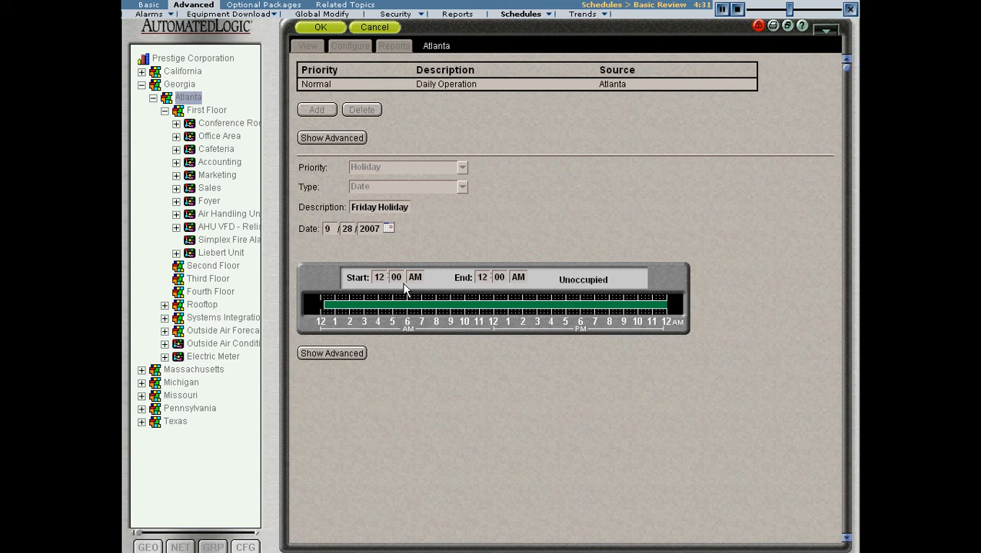
{"action": "left_click", "coordinate": [377, 278]}
{"action": "type", "text": "8"}
{"action": "left_click", "coordinate": [482, 277]}
{"action": "type", "text": "5"}
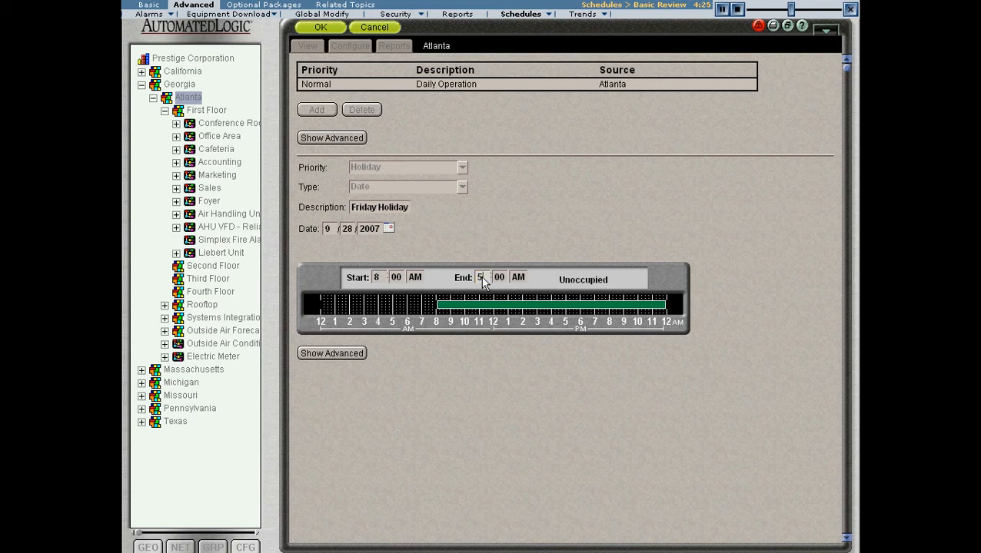
{"action": "left_click", "coordinate": [515, 281]}
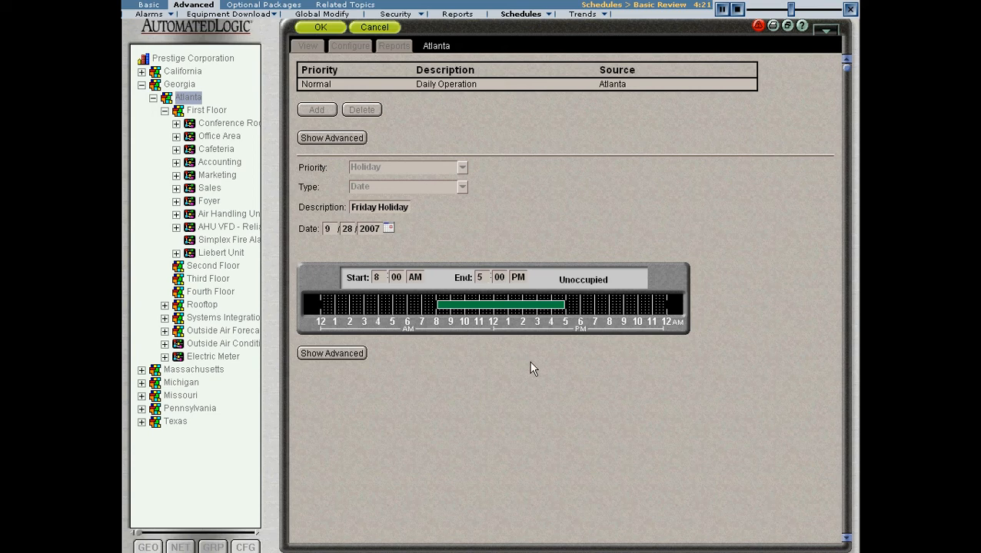
{"action": "left_click", "coordinate": [320, 29]}
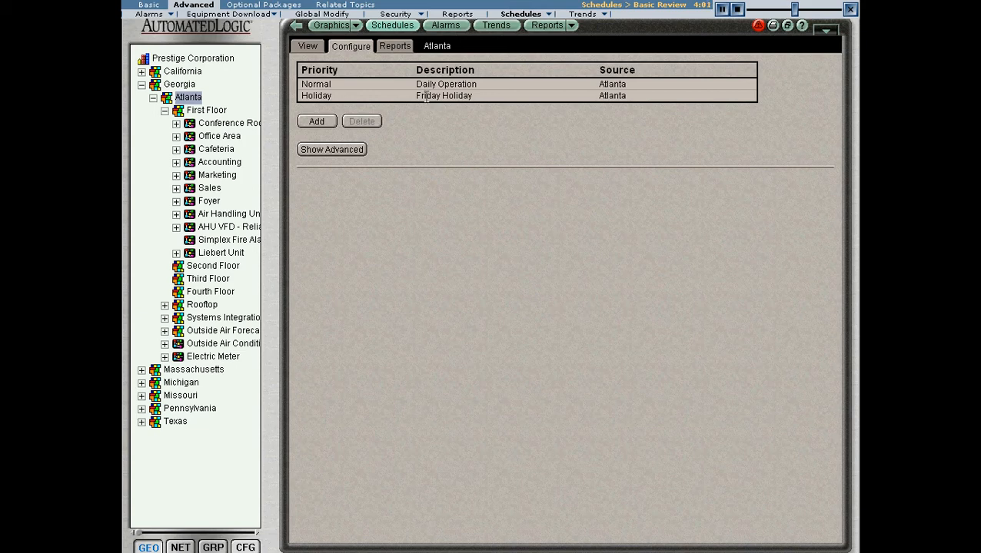
View Atlanta's effective schedules for the week beginning 9/28/2007 and expand the details for Friday 9/28 and Monday 10/1
{"action": "left_click", "coordinate": [308, 46]}
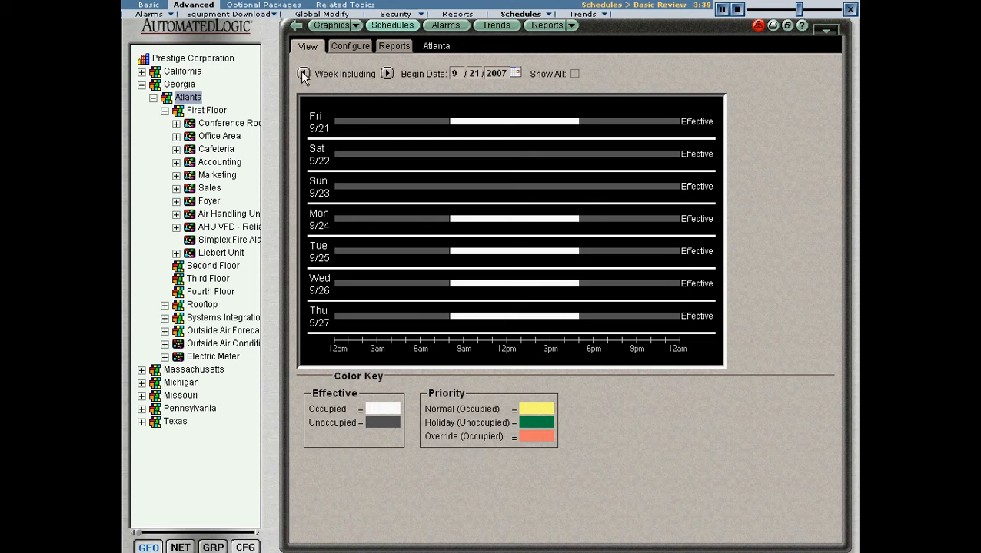
{"action": "left_click", "coordinate": [388, 74]}
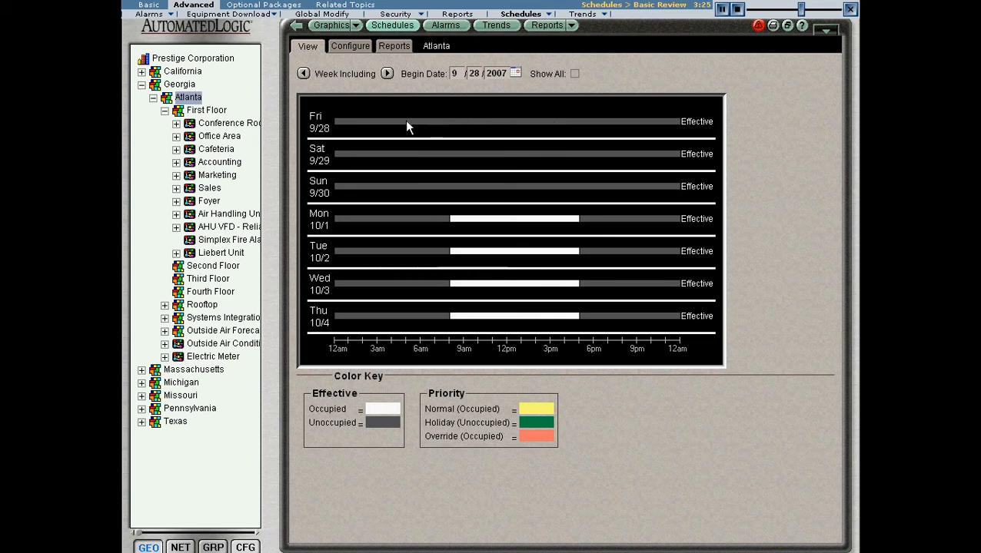
{"action": "left_click", "coordinate": [482, 125]}
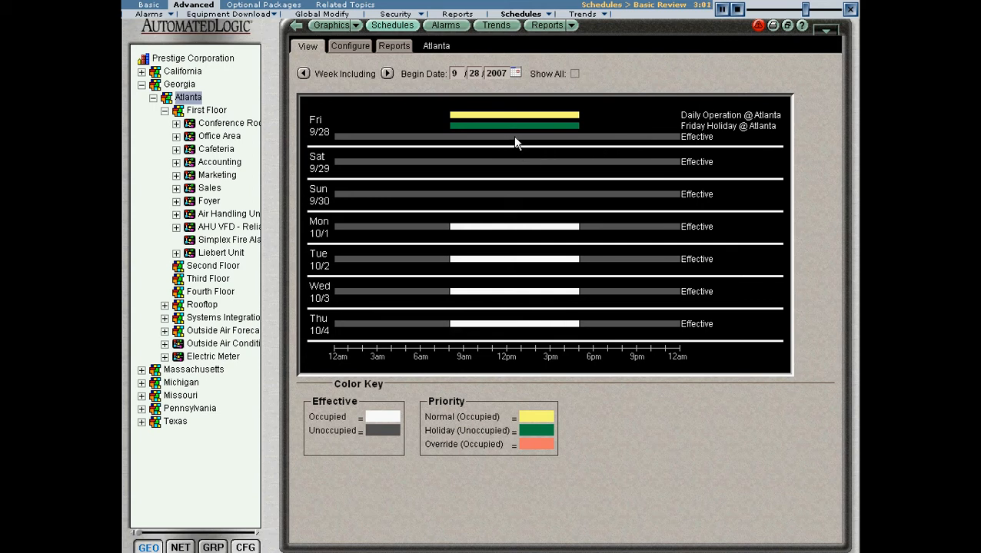
{"action": "left_click", "coordinate": [515, 232]}
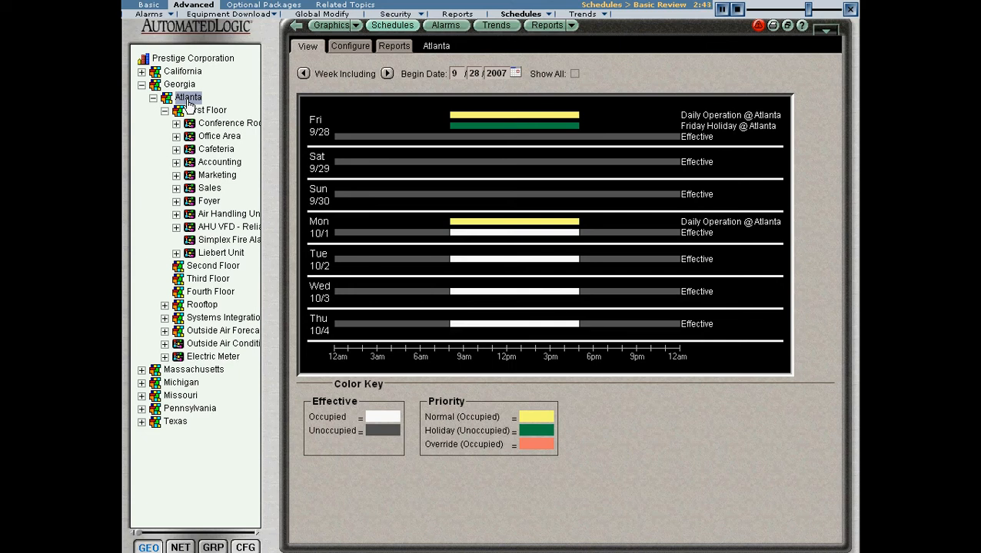
Start an Override-priority Date schedule for the first-floor Conference Room and describe it as "Sales Meeting"
{"action": "left_click", "coordinate": [230, 125]}
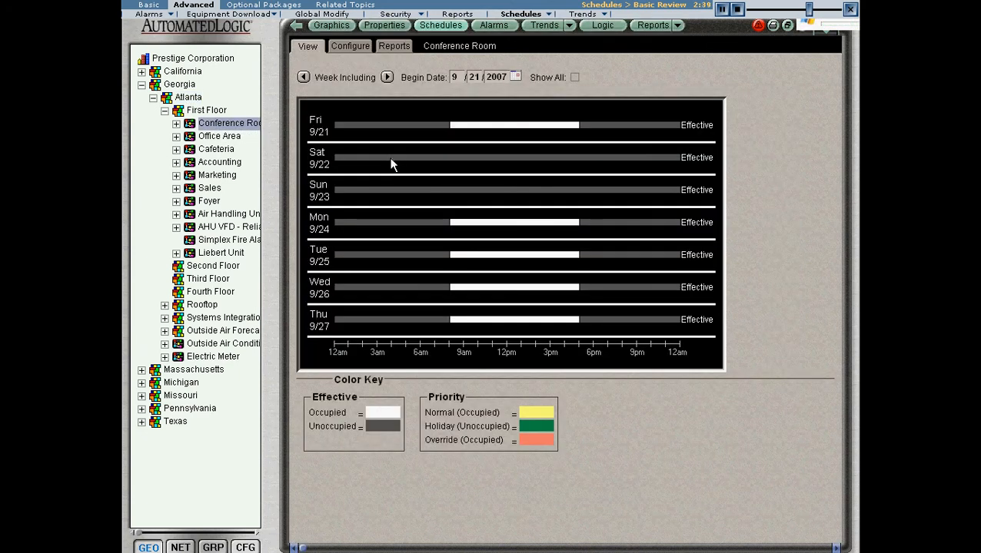
{"action": "left_click", "coordinate": [360, 49]}
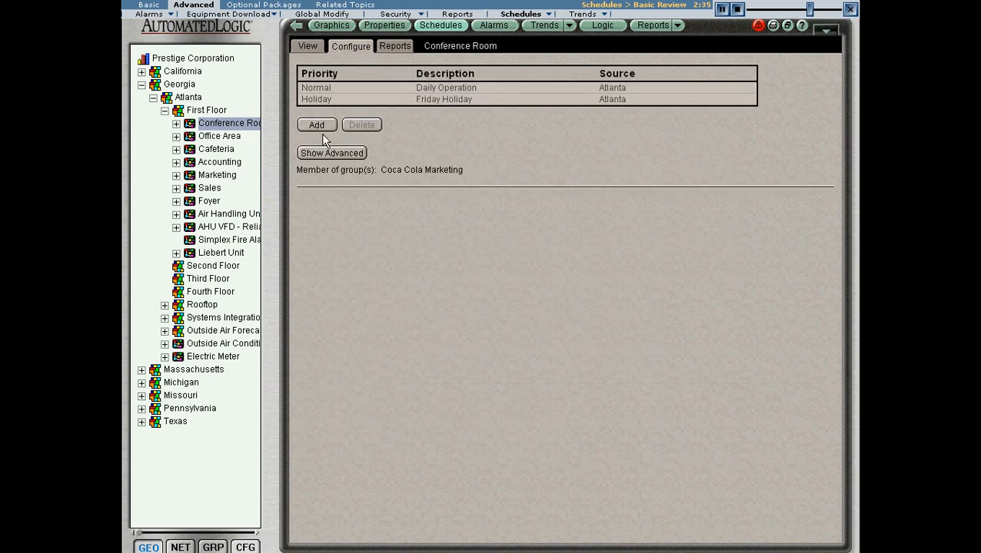
{"action": "left_click", "coordinate": [323, 127]}
{"action": "left_click", "coordinate": [462, 199]}
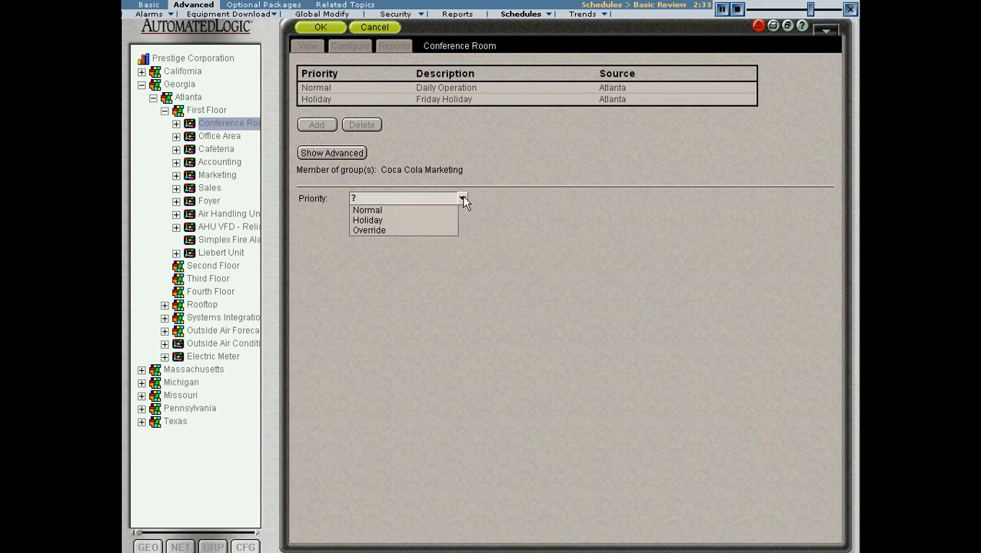
{"action": "left_click", "coordinate": [402, 232]}
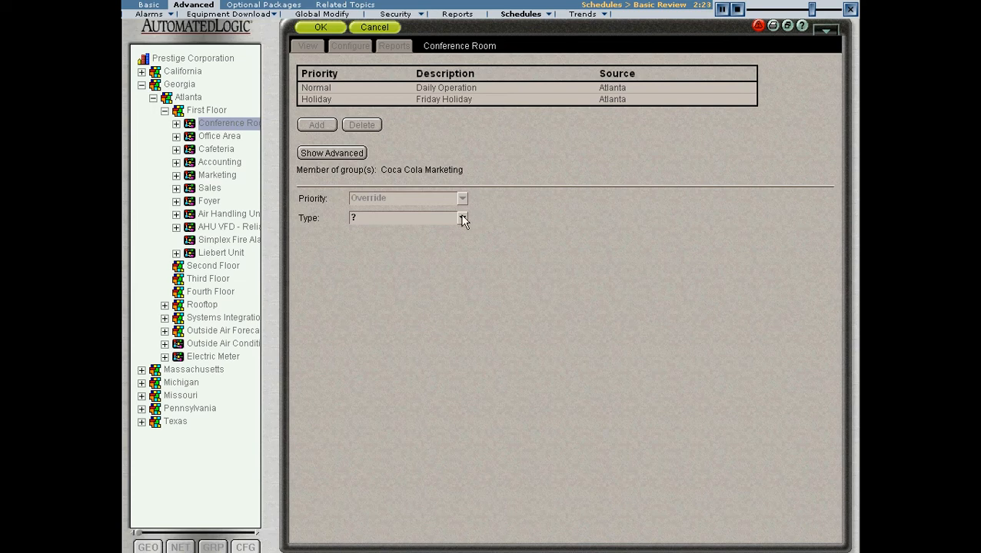
{"action": "left_click", "coordinate": [462, 219]}
{"action": "left_click", "coordinate": [425, 227]}
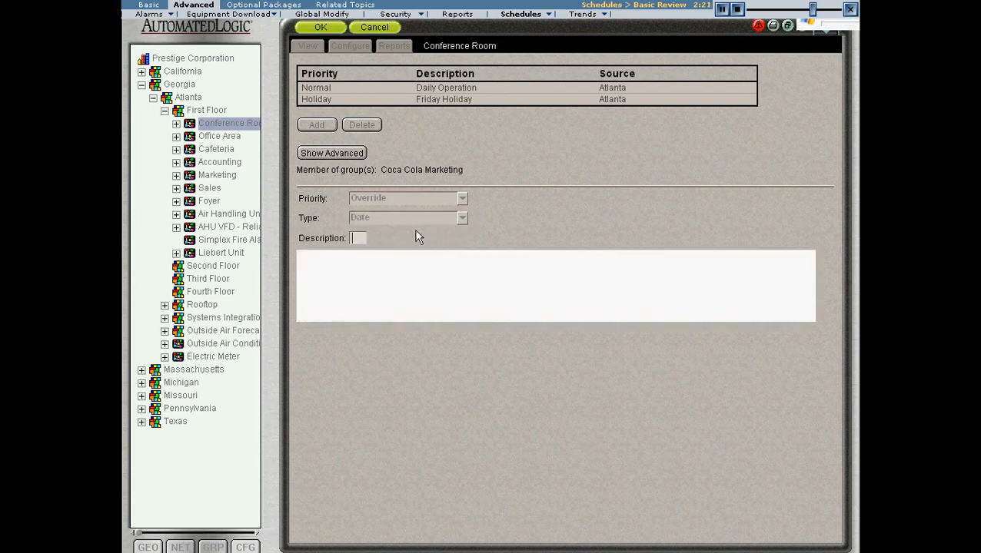
{"action": "left_click", "coordinate": [363, 239]}
{"action": "type", "text": "Sales Meeting"}
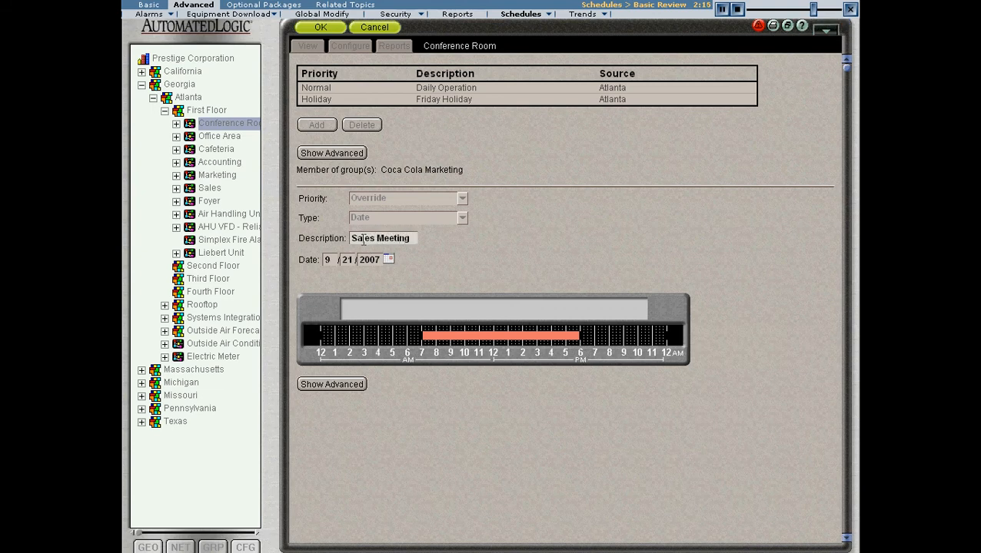
Date the Sales Meeting override 9/28/2007, set its occupied period from 2:00 PM to 4:00 PM, and save the schedule
{"action": "double_click", "coordinate": [348, 260]}
{"action": "type", "text": "28"}
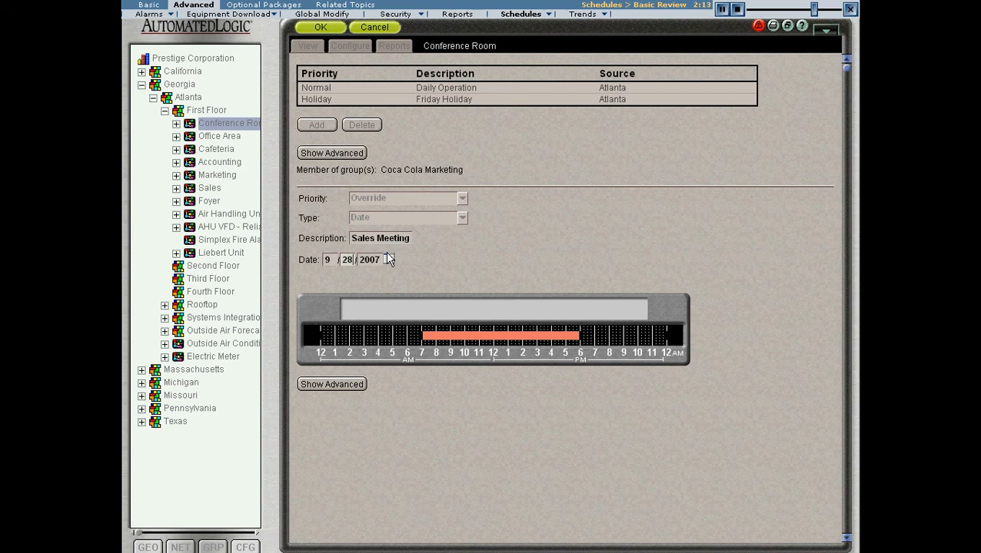
{"action": "left_click", "coordinate": [508, 338]}
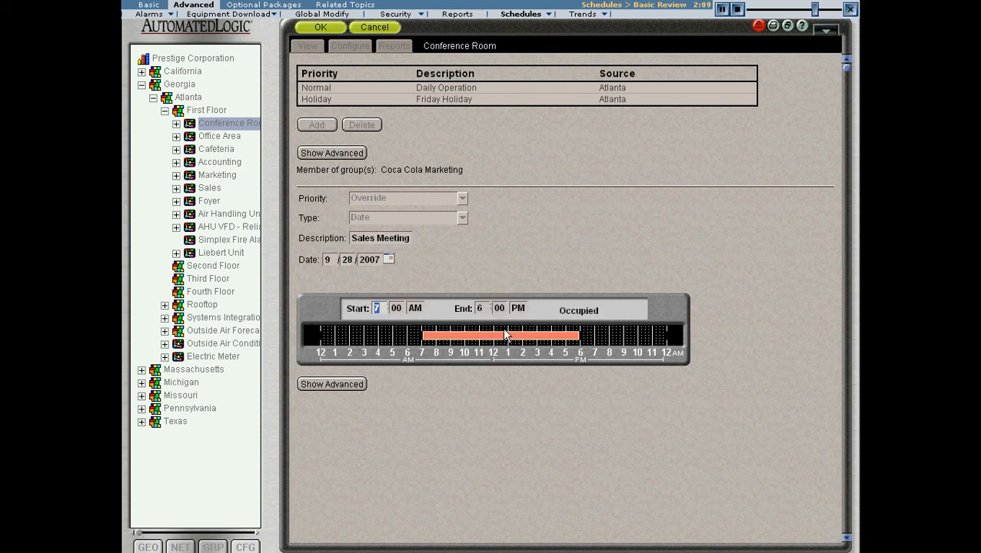
{"action": "type", "text": "2"}
{"action": "left_click", "coordinate": [414, 310]}
{"action": "left_click", "coordinate": [478, 308]}
{"action": "type", "text": "4"}
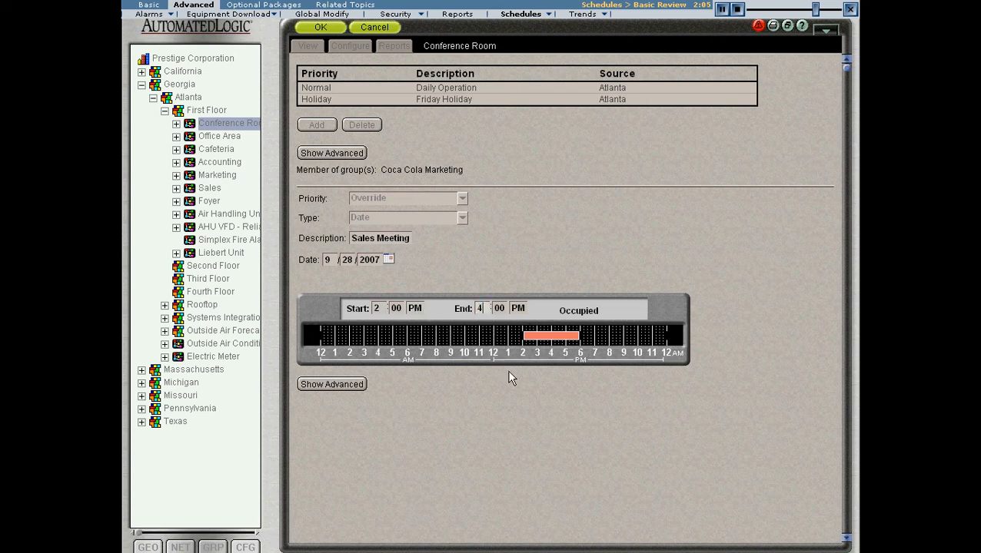
{"action": "left_click", "coordinate": [550, 337]}
{"action": "left_click", "coordinate": [321, 29]}
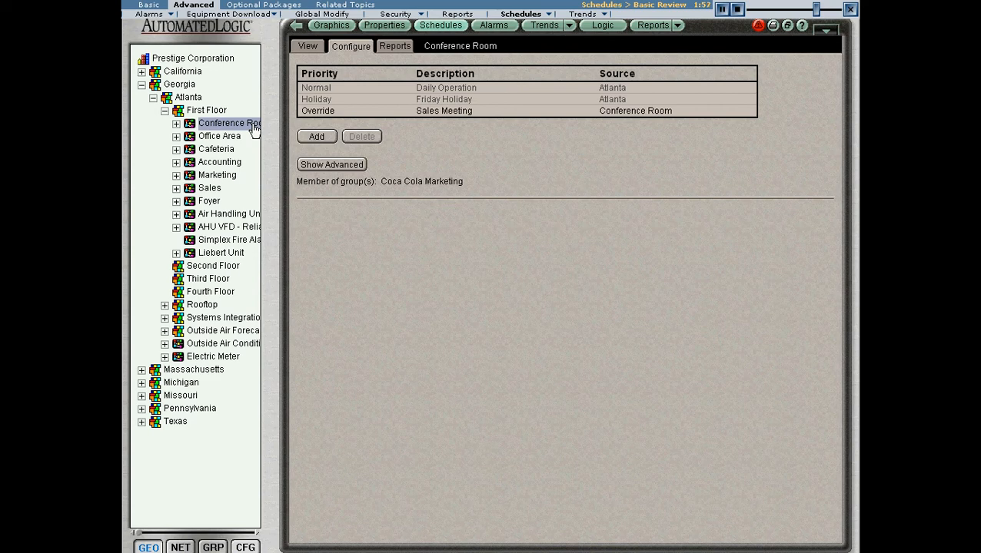
Review the settings of the Sales Meeting, Friday Holiday and Daily Operation schedules that apply to the Conference Room
{"action": "left_click", "coordinate": [368, 111]}
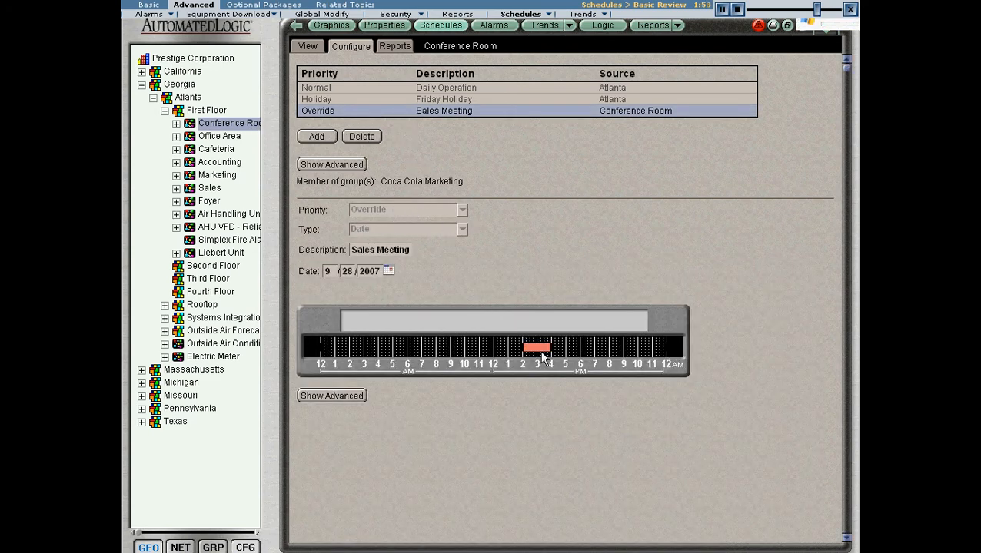
{"action": "left_click", "coordinate": [419, 99]}
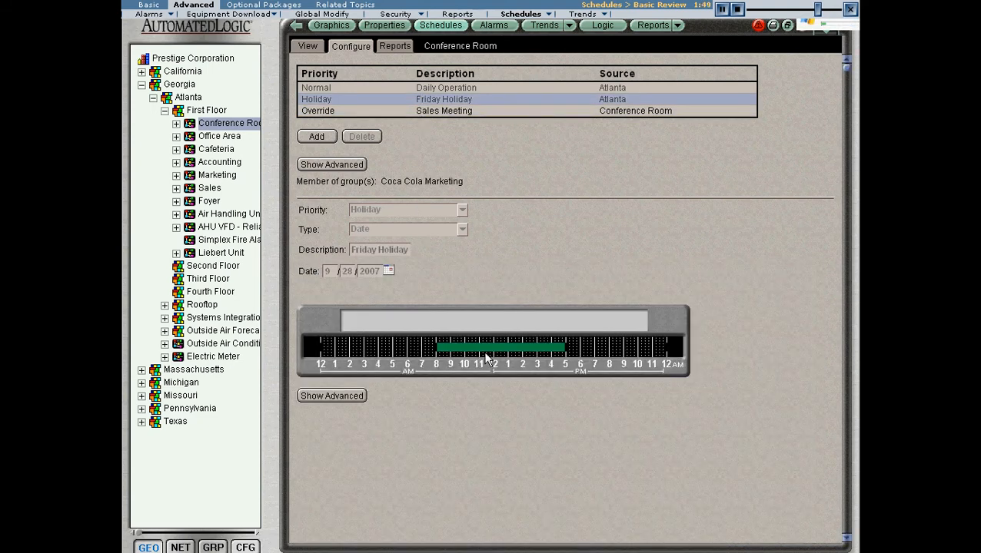
{"action": "left_click", "coordinate": [483, 347]}
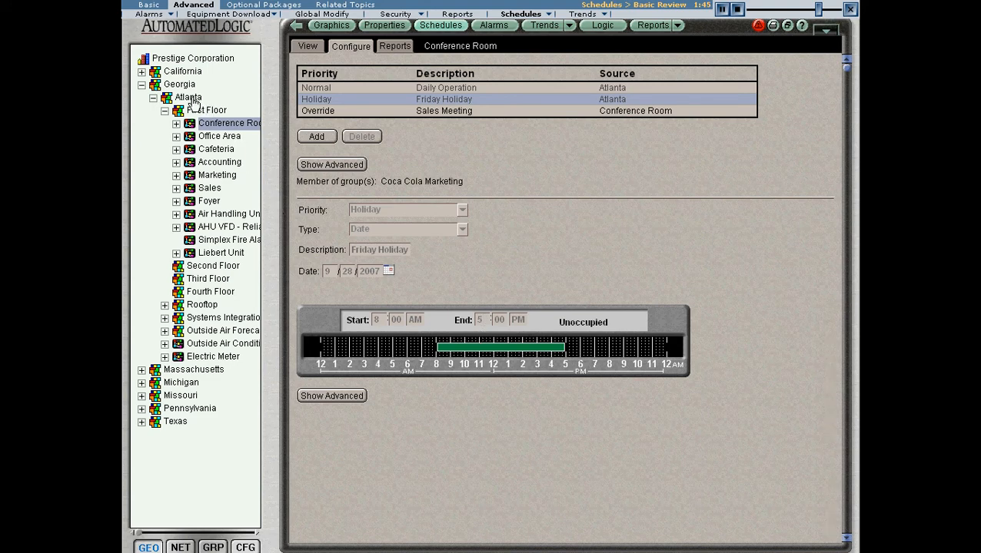
{"action": "left_click", "coordinate": [445, 89]}
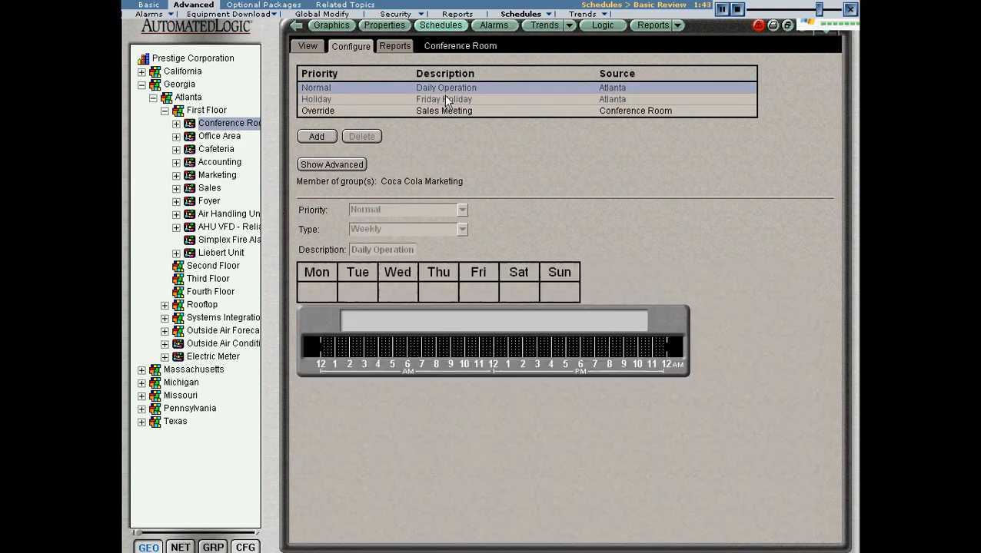
{"action": "left_click", "coordinate": [445, 100]}
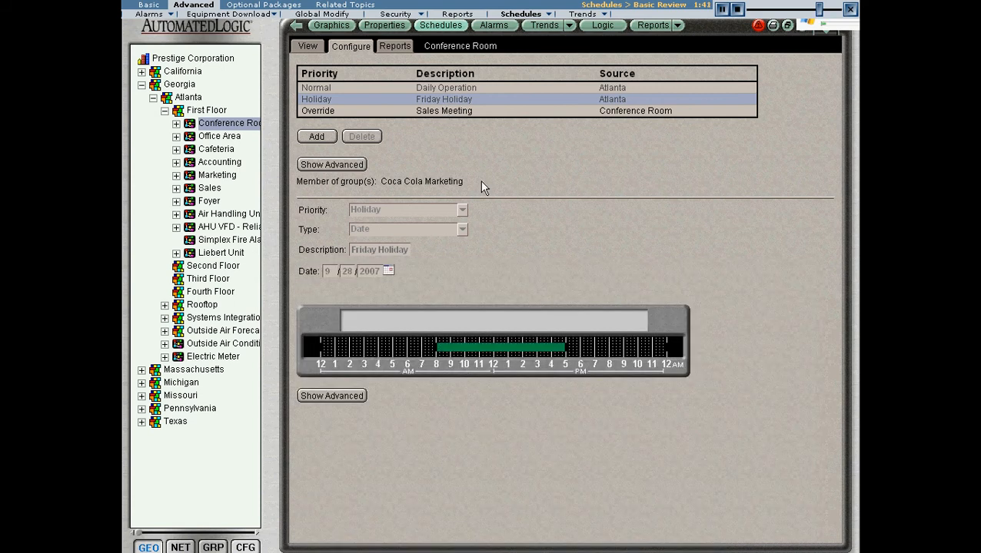
View the Conference Room's effective schedules for the week beginning 9/28/2007 and expand the details for Friday 9/28
{"action": "left_click", "coordinate": [310, 45]}
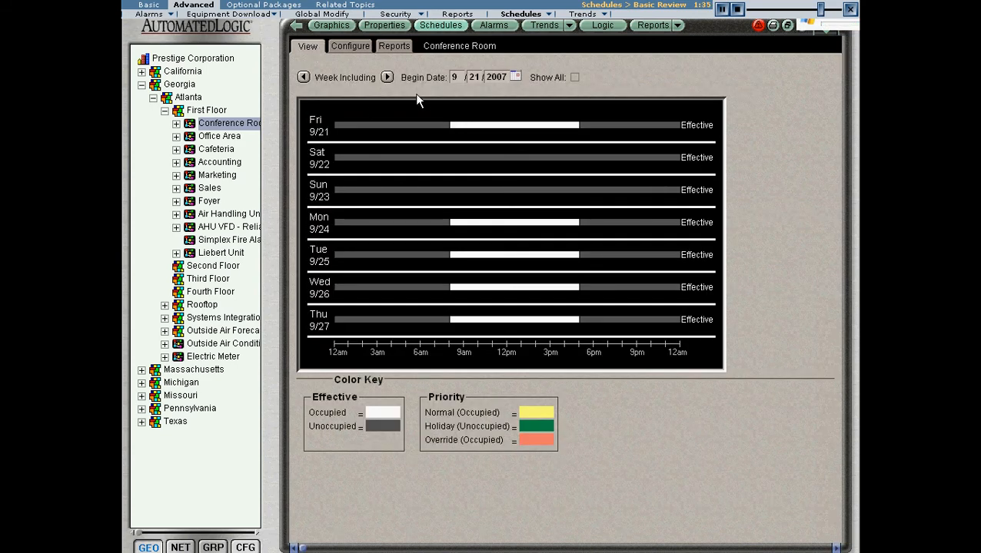
{"action": "left_click", "coordinate": [387, 78]}
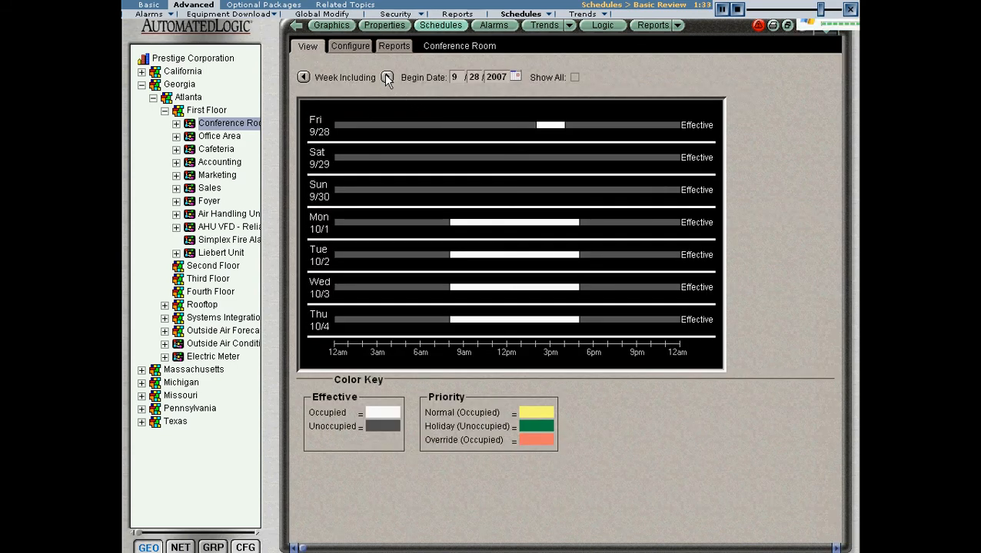
{"action": "left_click", "coordinate": [557, 125]}
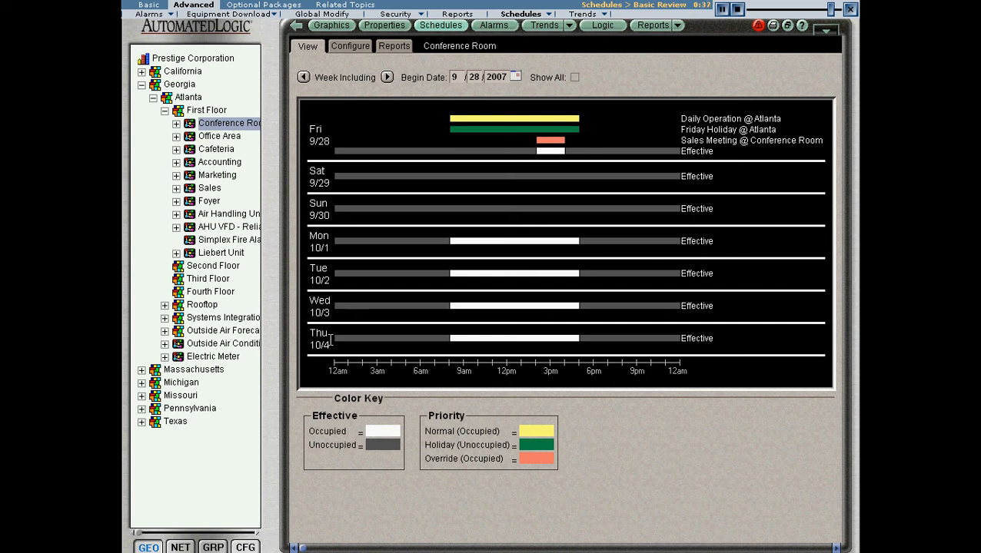
In the system's scheduled task settings, make sure automatic daily deletion of expired schedules is enabled and save the settings
{"action": "left_click", "coordinate": [247, 547]}
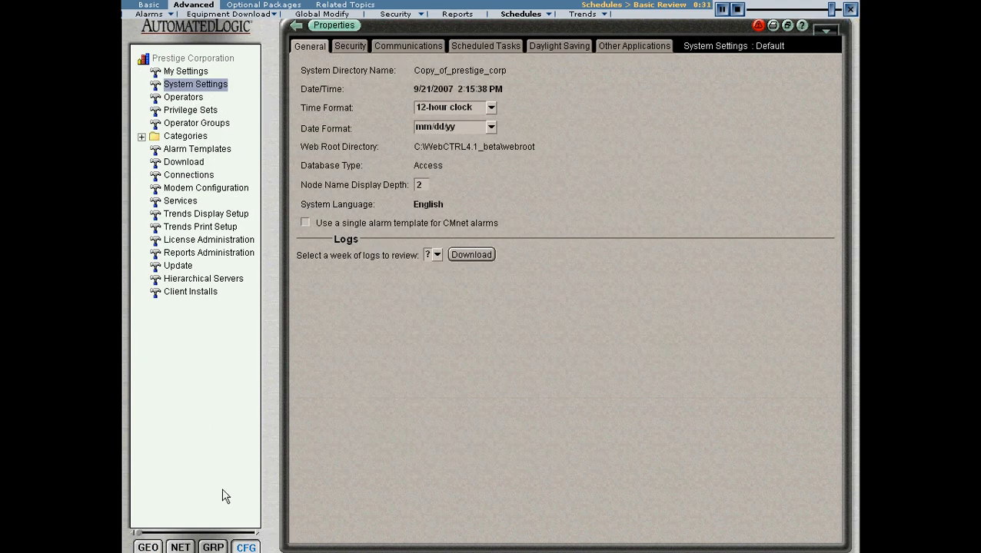
{"action": "left_click", "coordinate": [470, 47]}
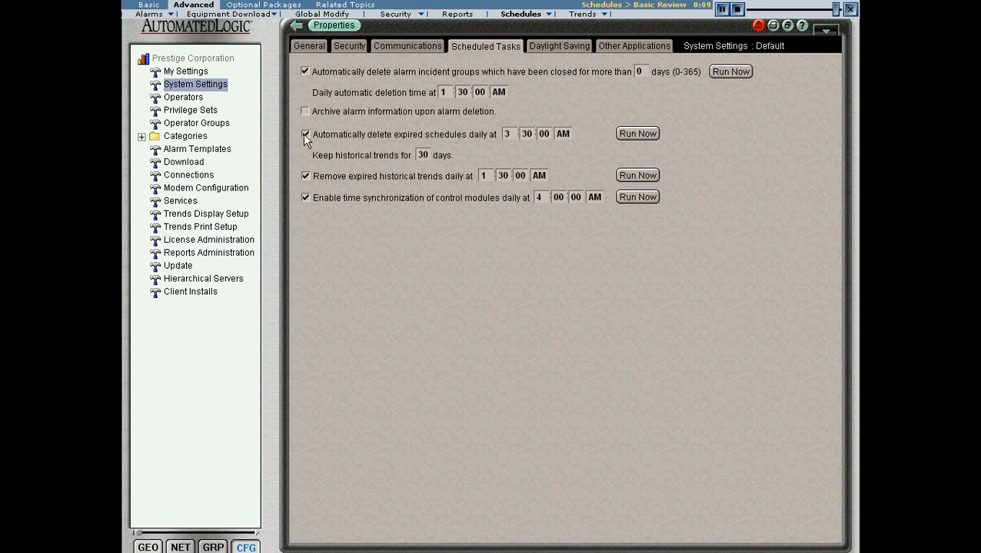
{"action": "left_click", "coordinate": [304, 134]}
{"action": "left_click", "coordinate": [305, 135]}
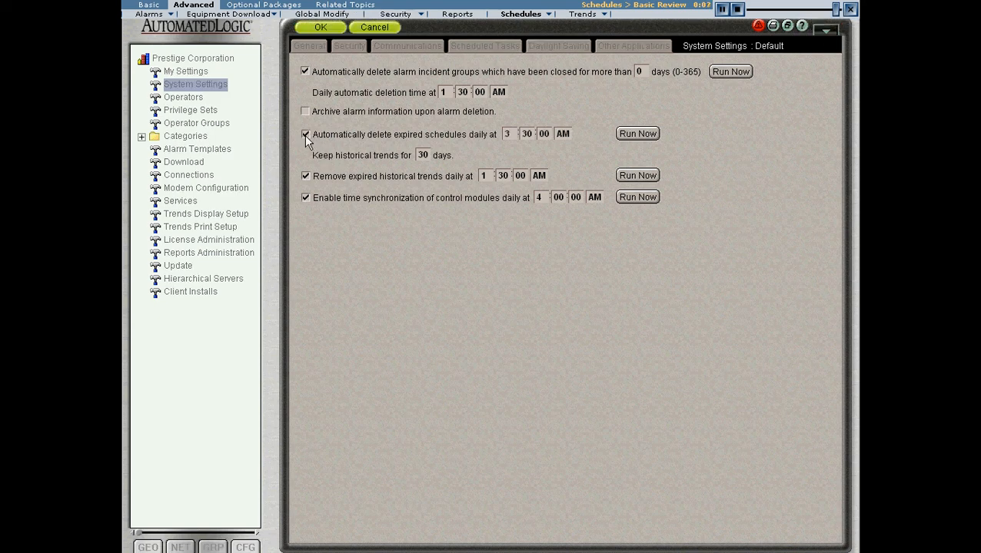
{"action": "left_click", "coordinate": [335, 29]}
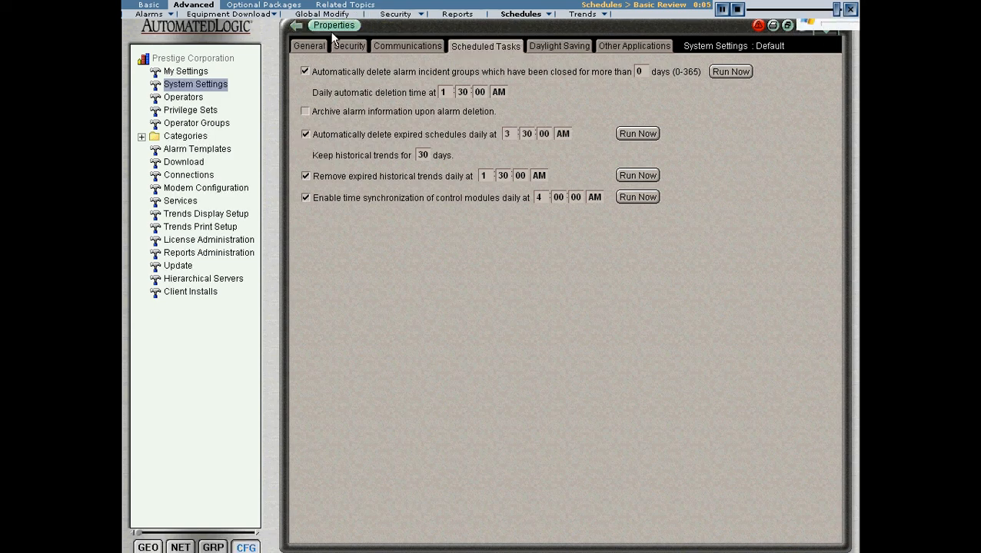